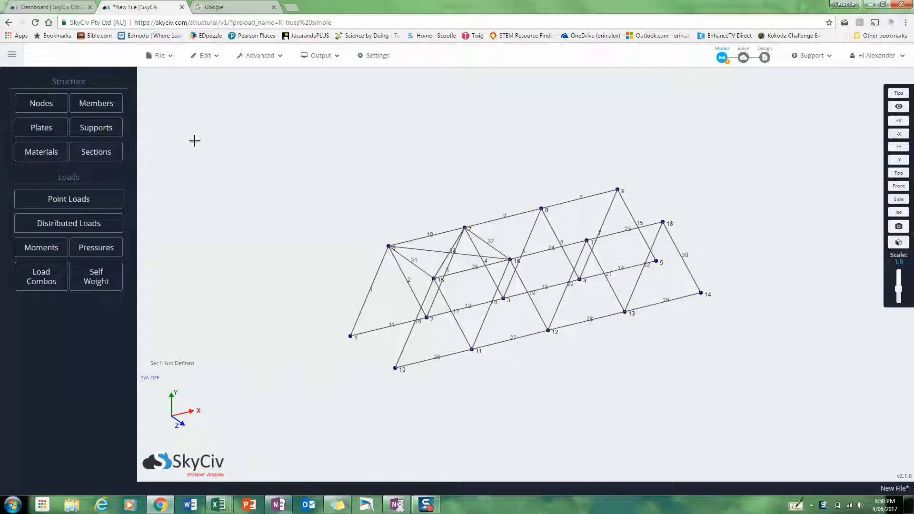
Inspect the truss in the rendered 3D view from another angle, and return to the normal wireframe view
left_click(105, 114)
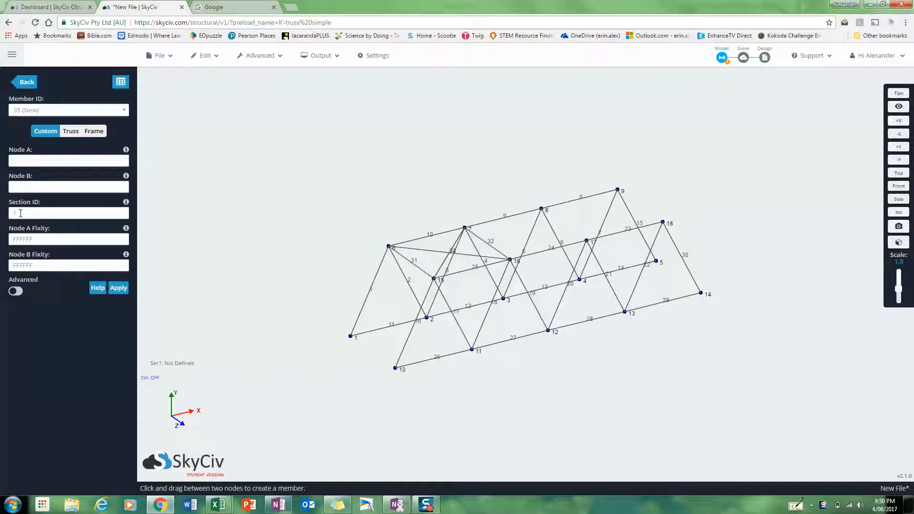
left_click(27, 83)
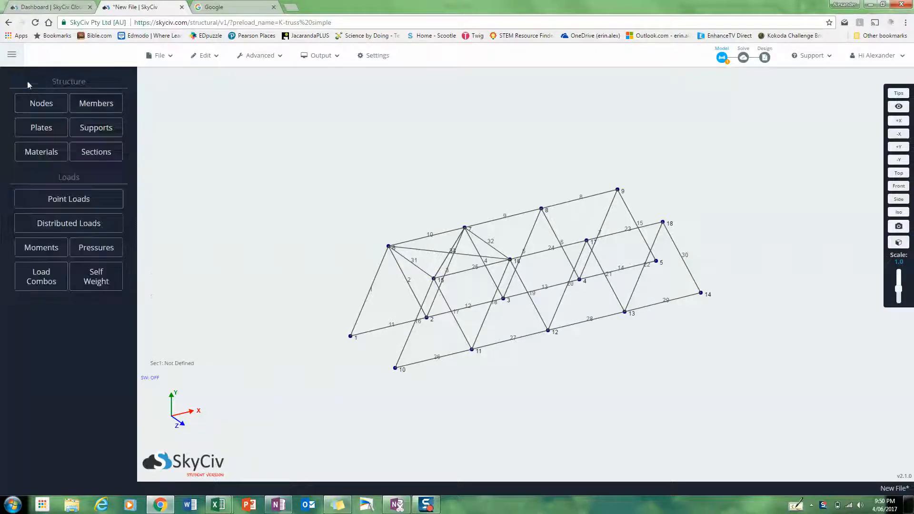
left_click(898, 244)
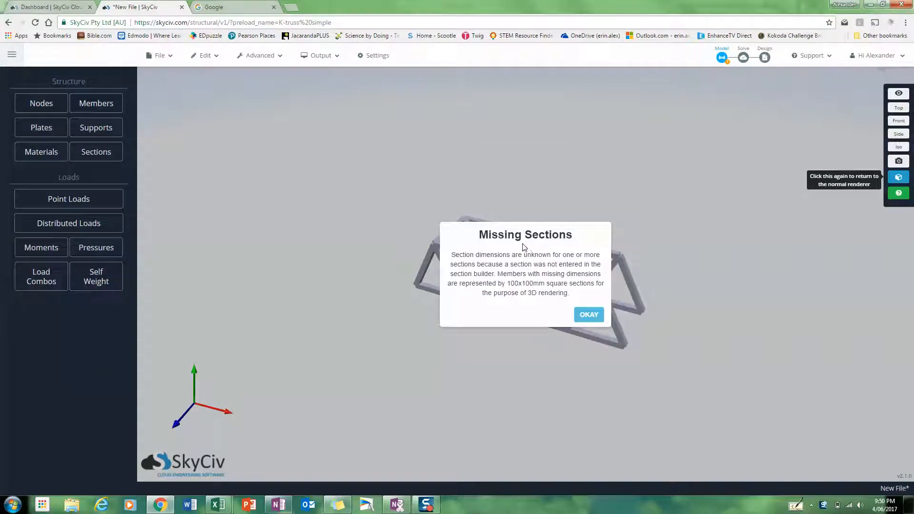
left_click(587, 316)
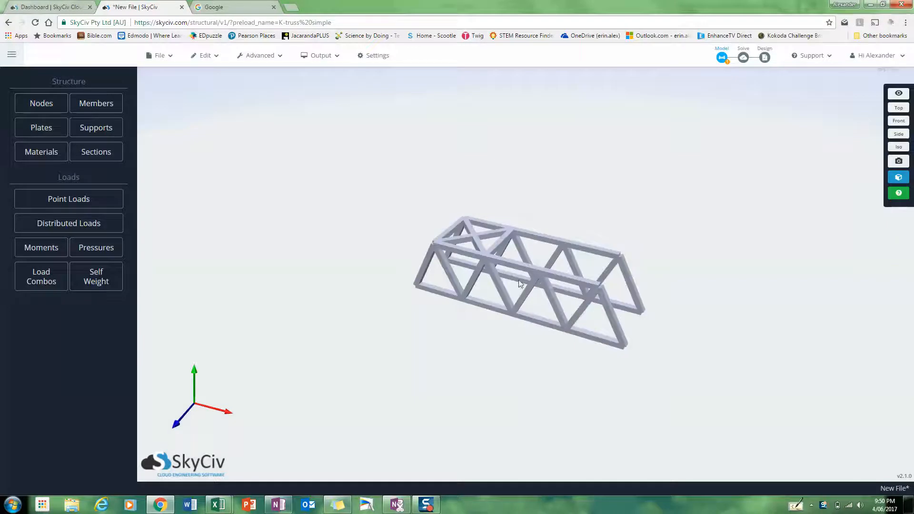
left_click_drag(515, 349, 495, 347)
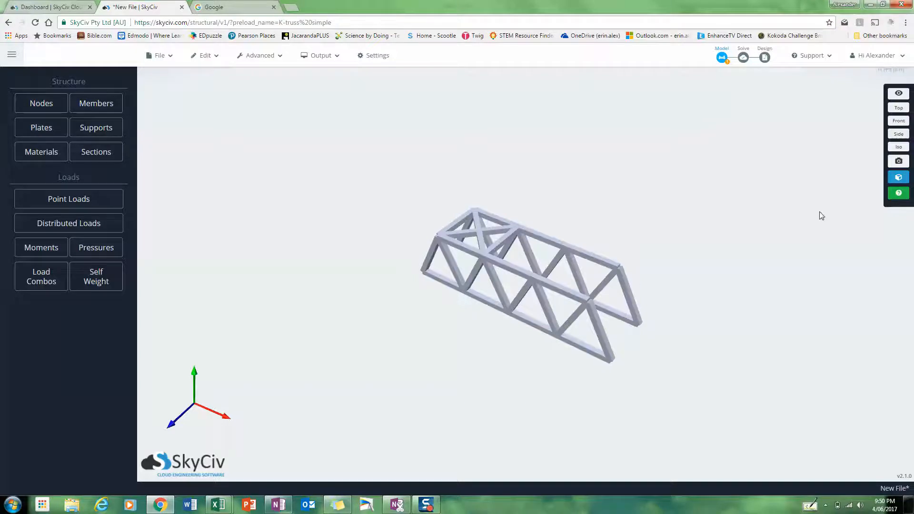
left_click(897, 178)
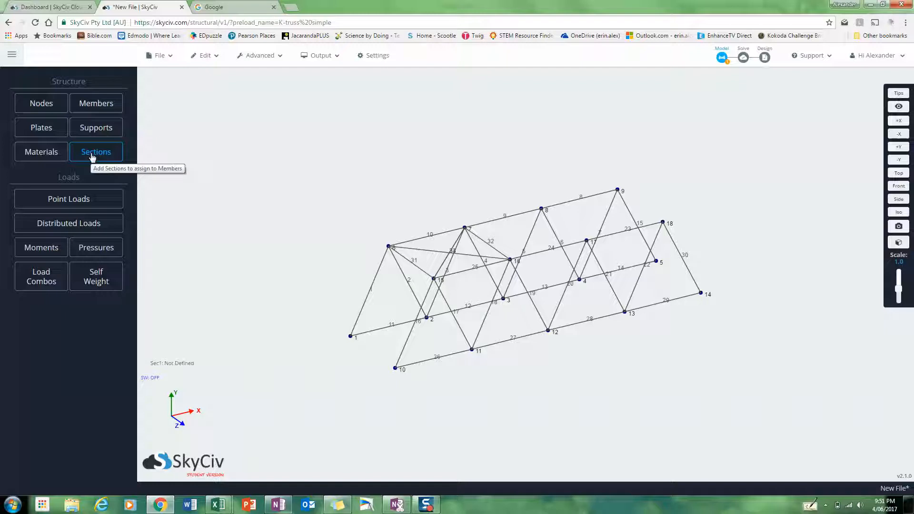
Define a new material named Spaghetti with a Young's modulus of 5000 MPa
left_click(42, 153)
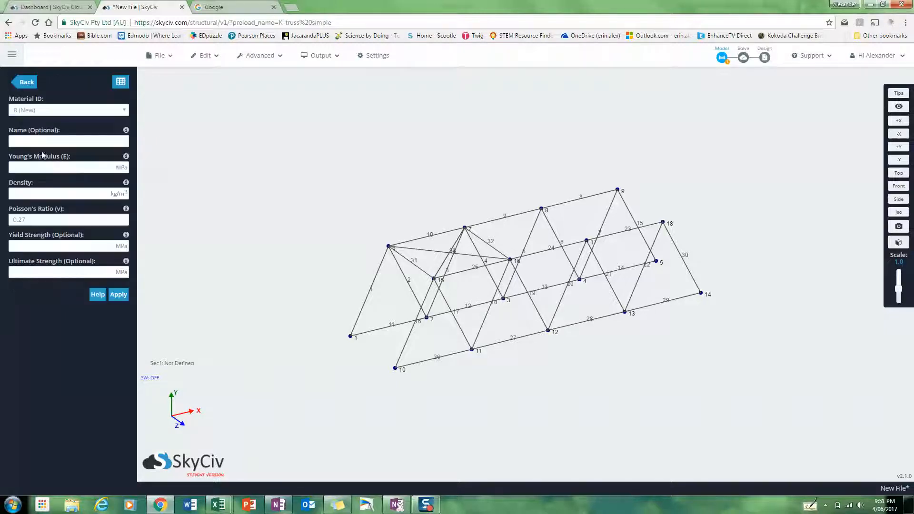
left_click(103, 110)
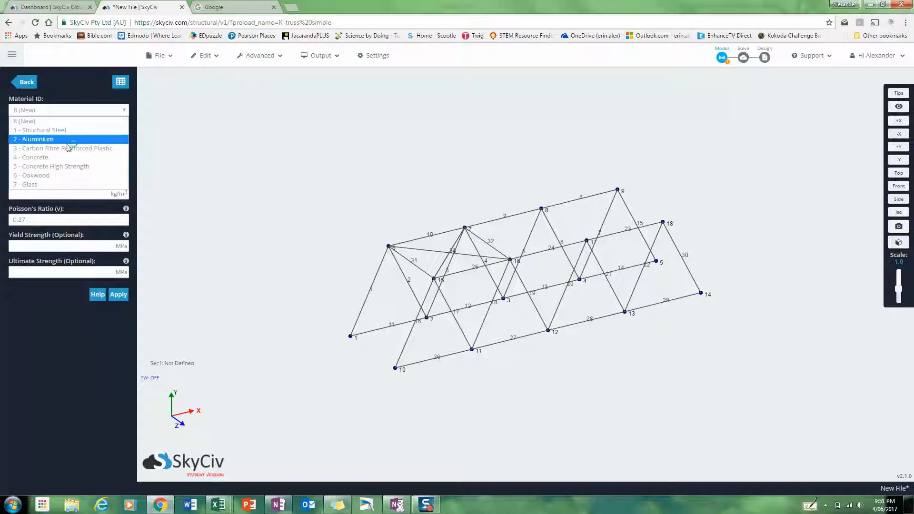
left_click(85, 110)
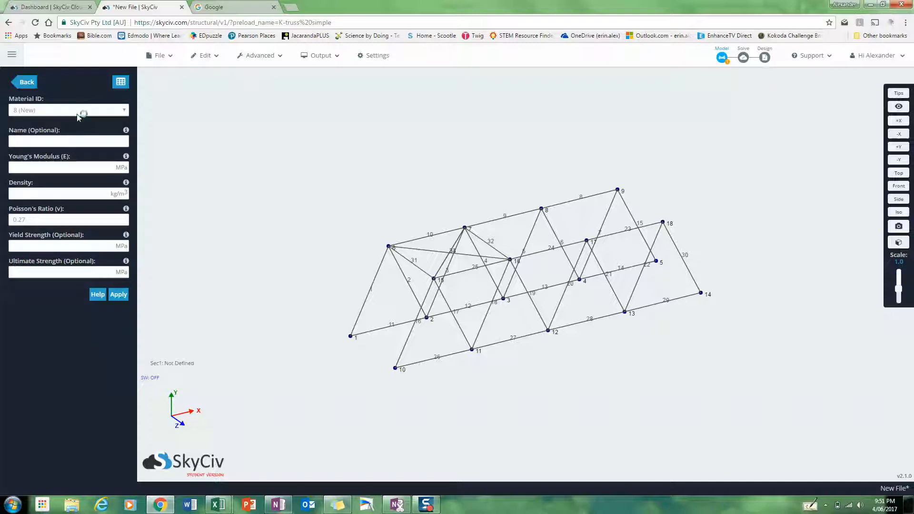
left_click(72, 115)
left_click(72, 116)
left_click(118, 141)
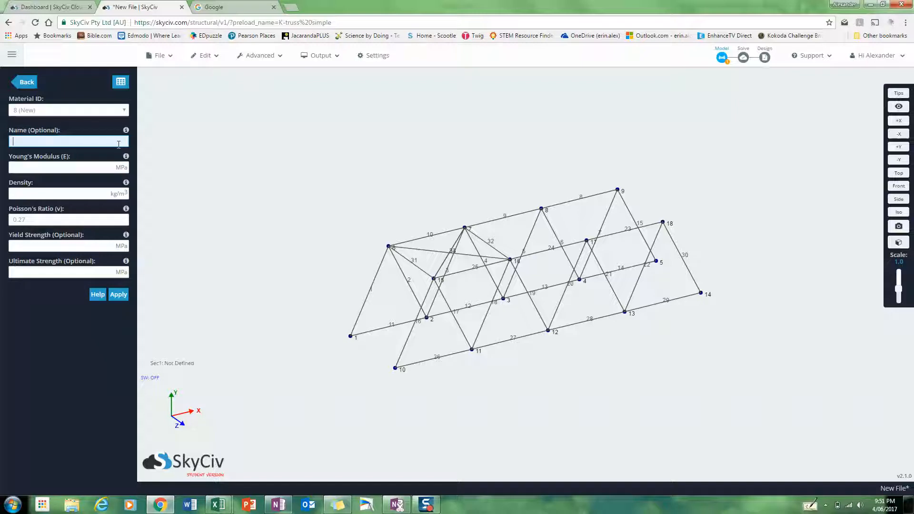
type("Spaghetti")
left_click(63, 166)
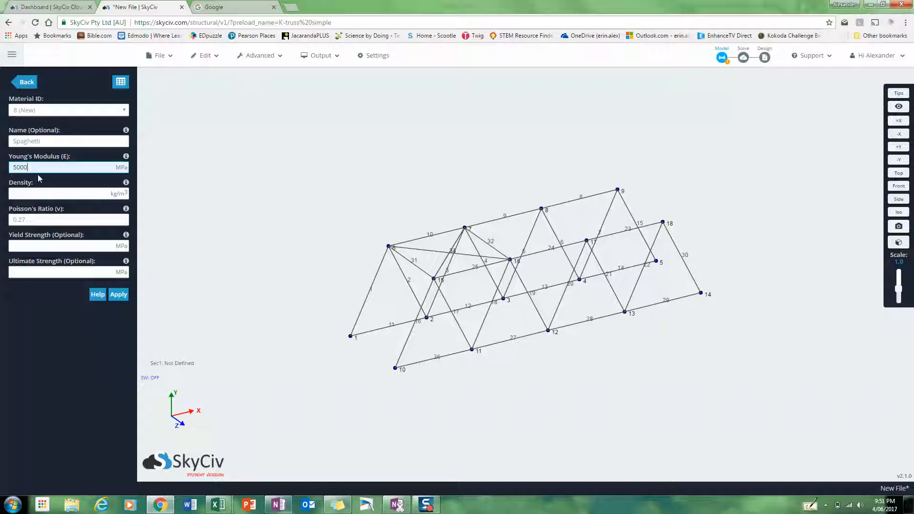
Set the new material's density to 1444 kg/m³ and Poisson's ratio to 0.3, and apply it
left_click(20, 194)
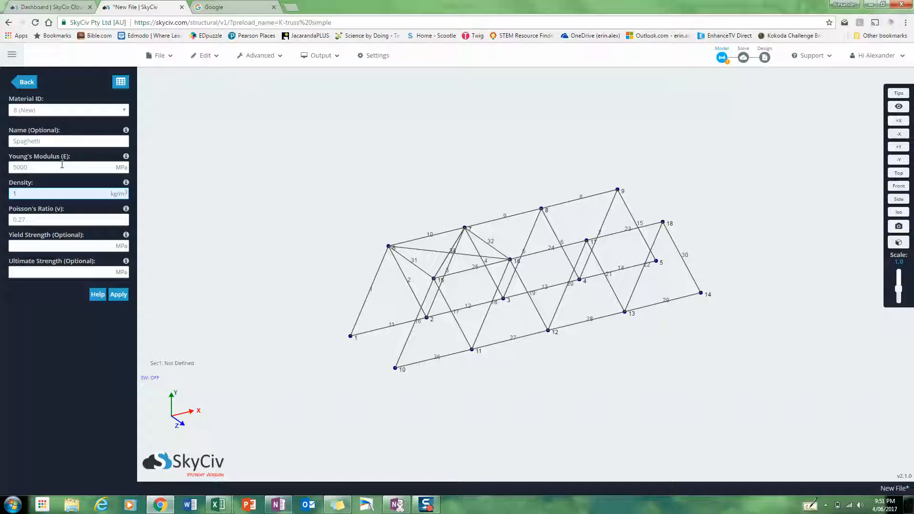
type("444")
left_click(35, 221)
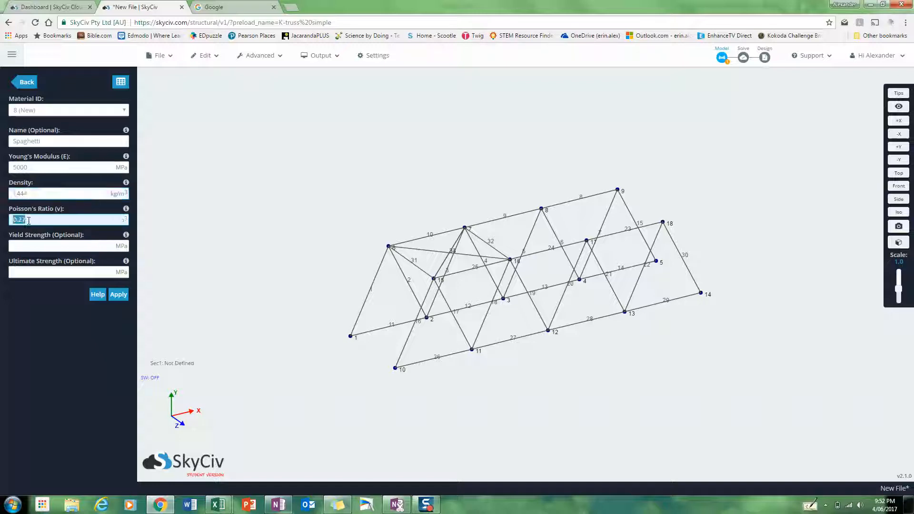
left_click_drag(27, 220, 10, 224)
type("0.3")
left_click(119, 295)
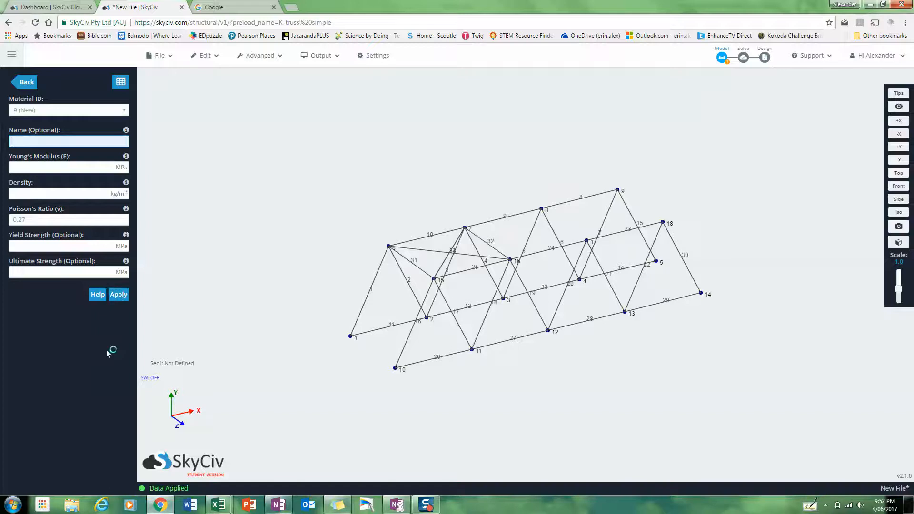
Check the saved properties of the Spaghetti material
left_click(46, 110)
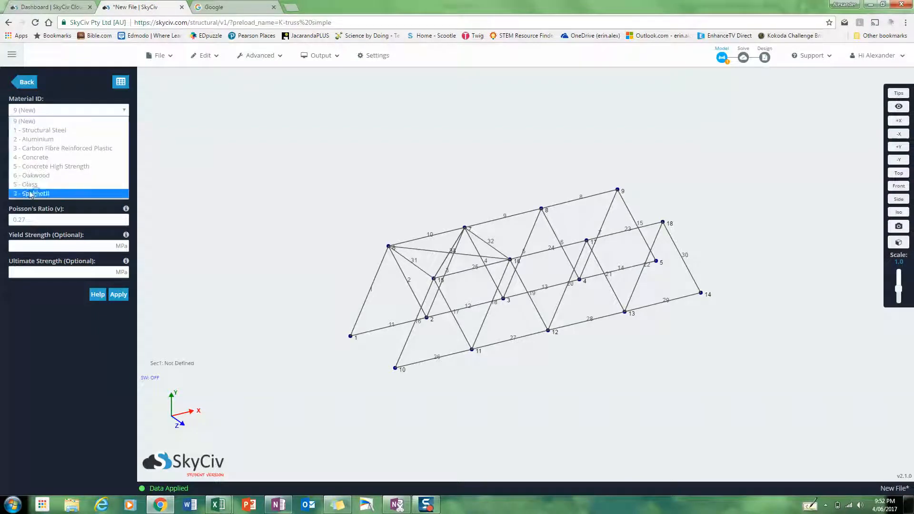
left_click(33, 193)
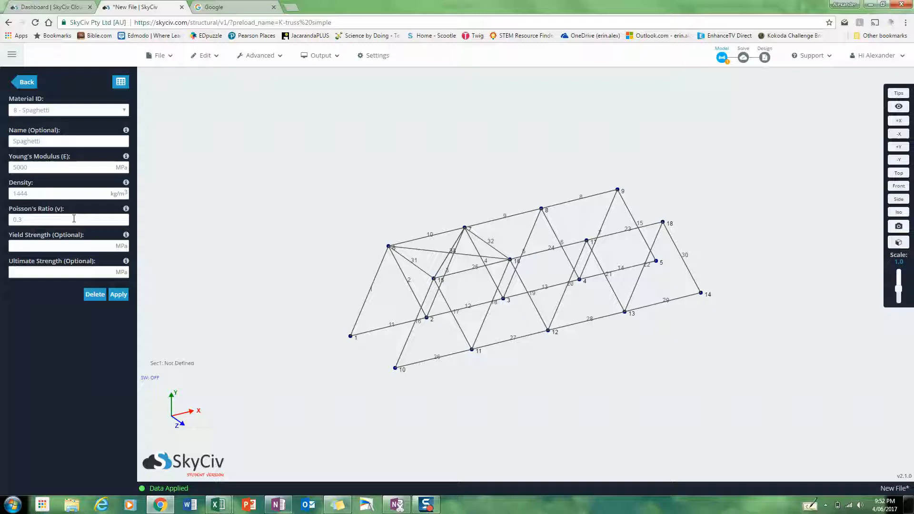
left_click(30, 84)
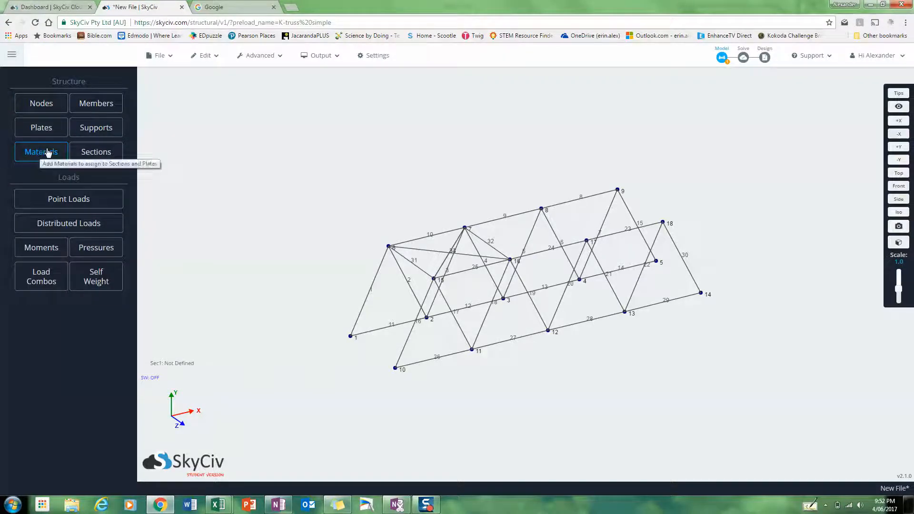
Add a Circular template shape in the section builder and assign it the material 8 - Spaghetti
left_click(93, 156)
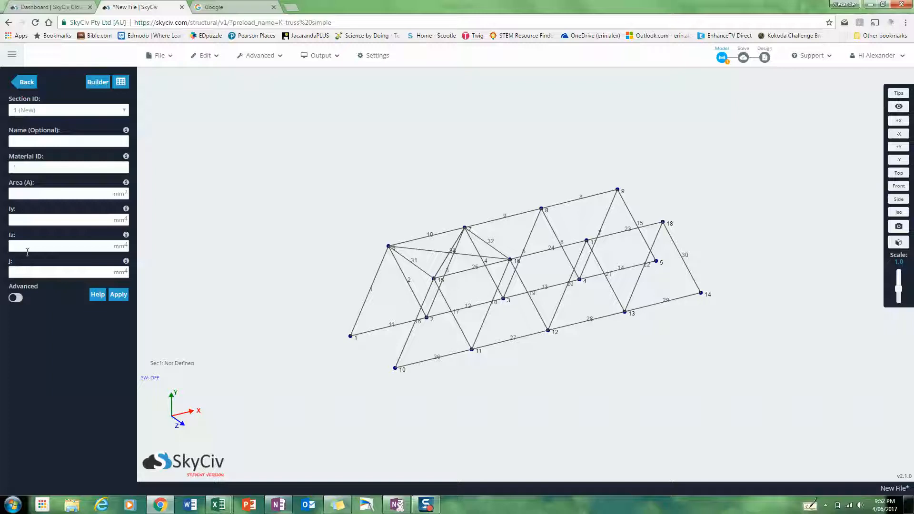
left_click(98, 82)
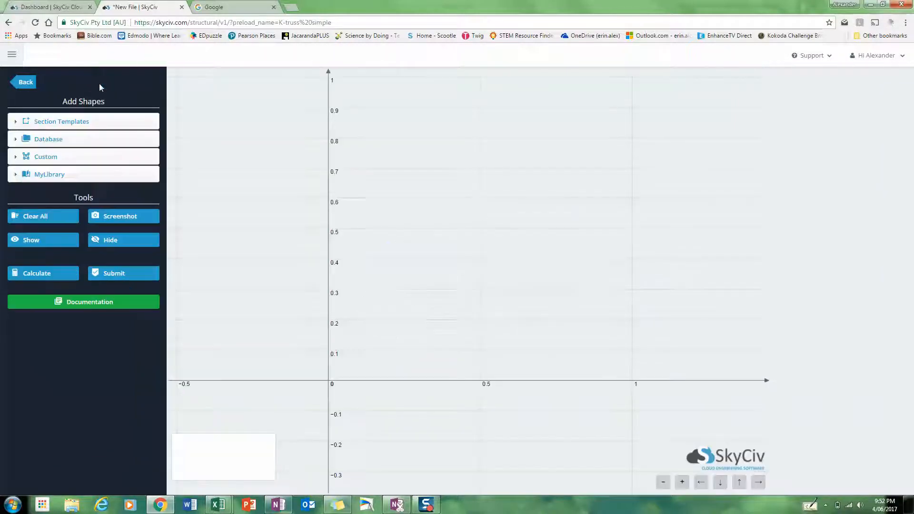
left_click(50, 122)
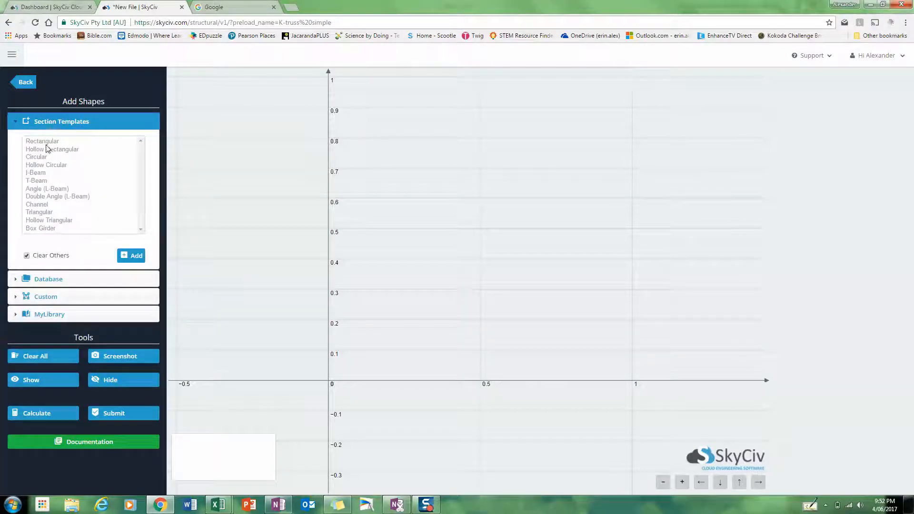
left_click(38, 157)
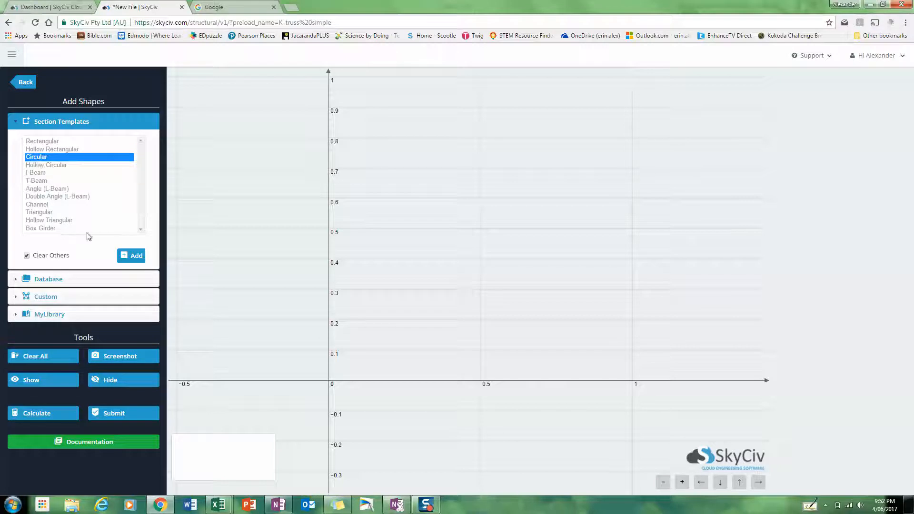
left_click(133, 257)
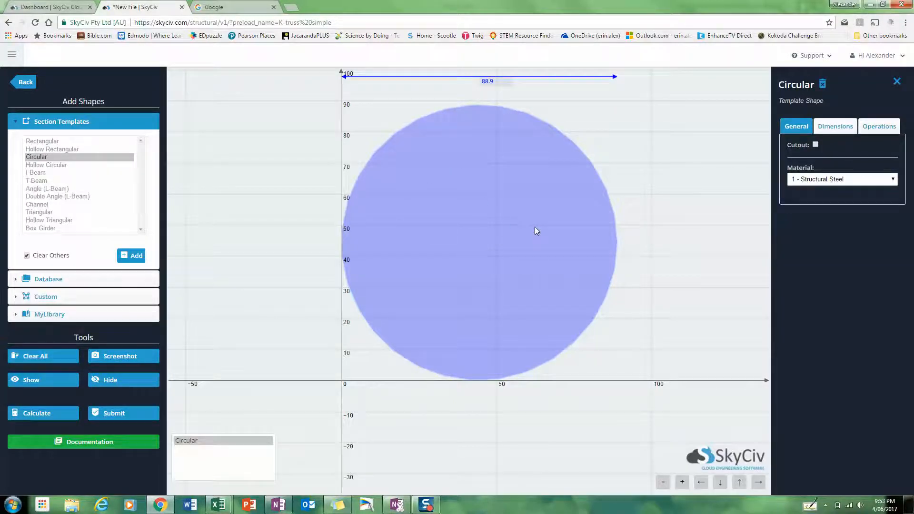
left_click(818, 183)
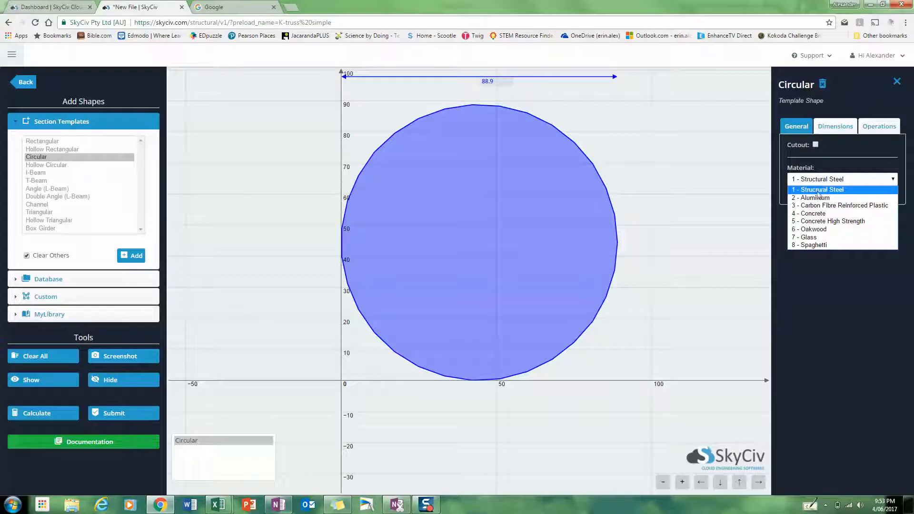
left_click(806, 245)
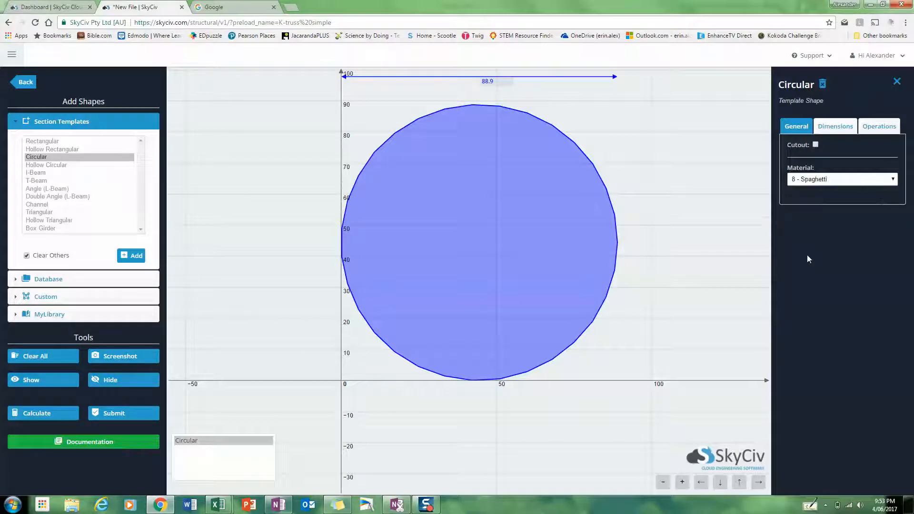
Set the circular section's diameter to 1.88 mm
left_click(830, 130)
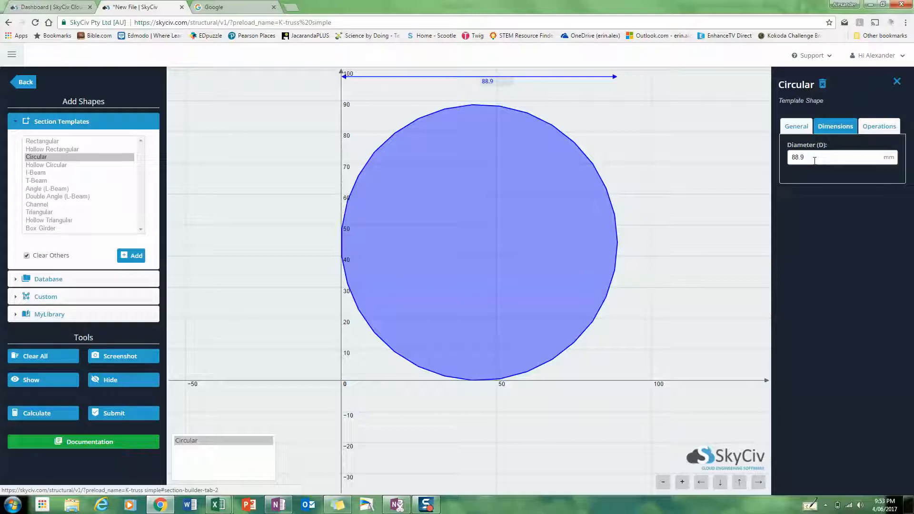
left_click(499, 81)
left_click_drag(499, 81, 479, 83)
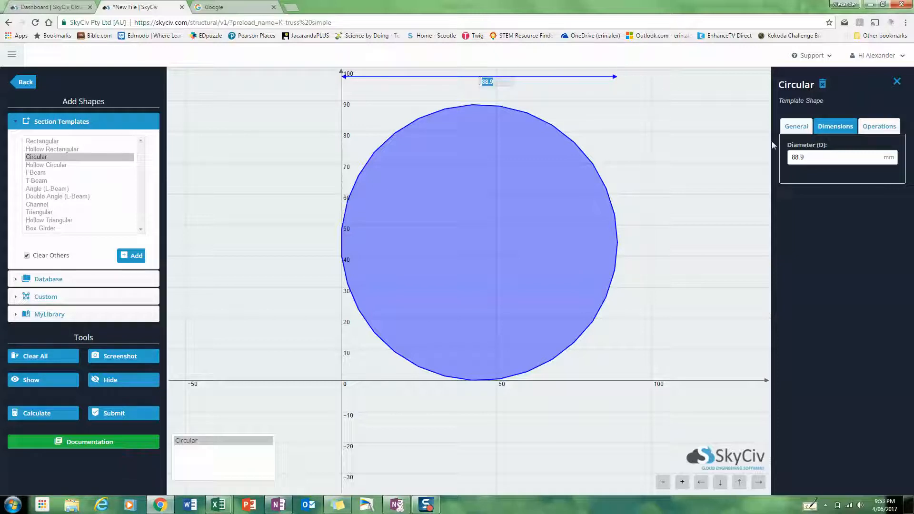
left_click(822, 154)
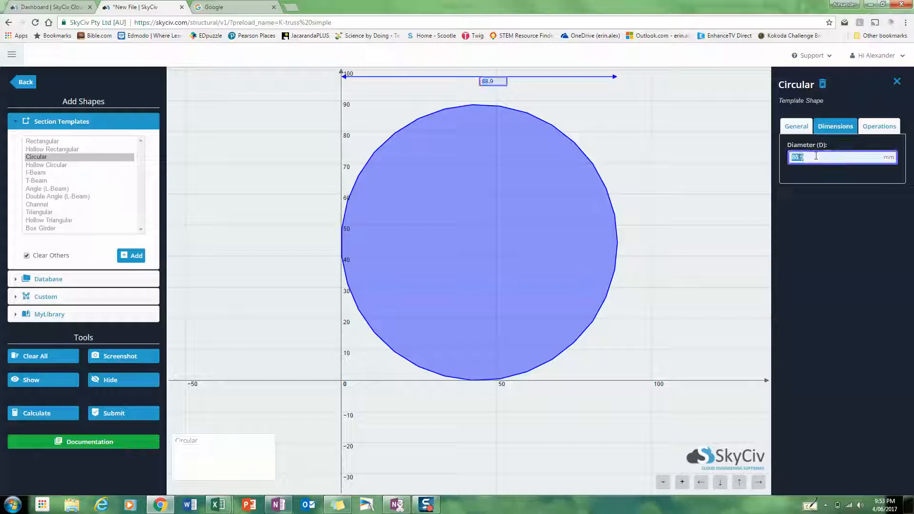
double_click(815, 156)
type(".88")
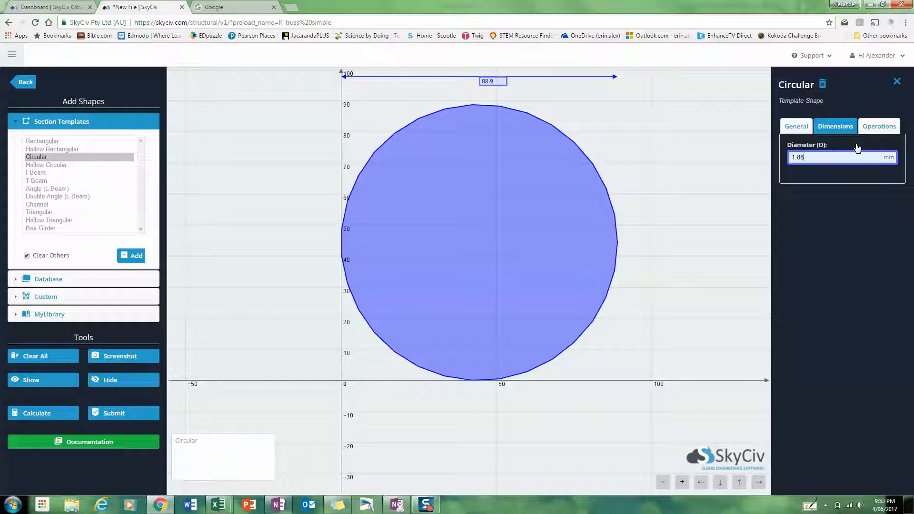
Review the circular shape's material, dimension and translation settings, and submit the section to the model
left_click(803, 130)
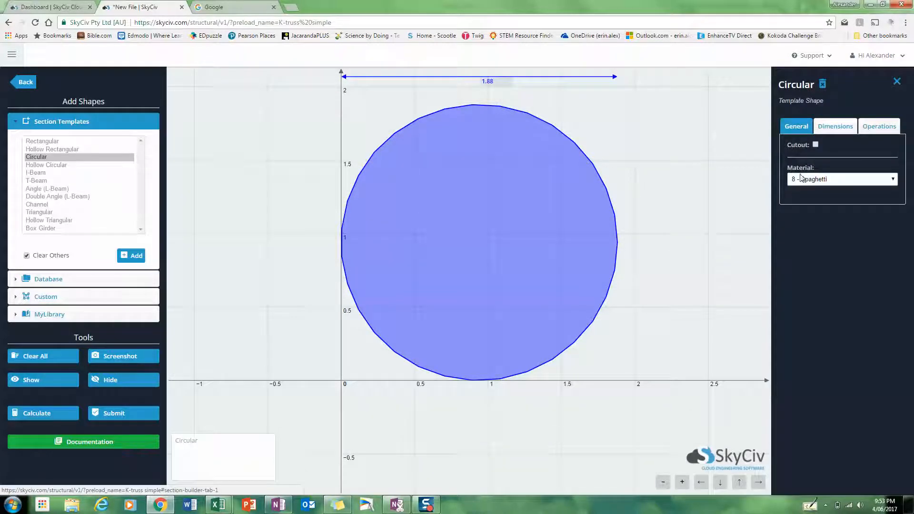
left_click(832, 124)
left_click(878, 126)
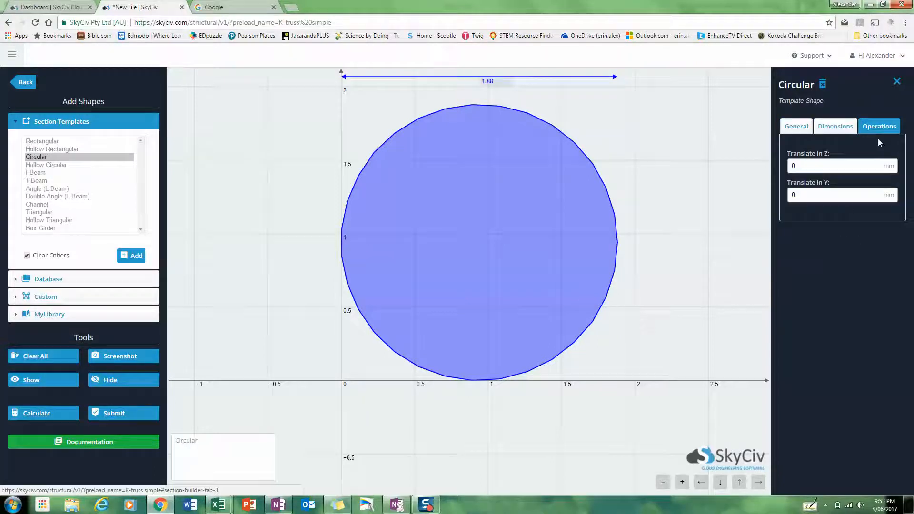
left_click(797, 126)
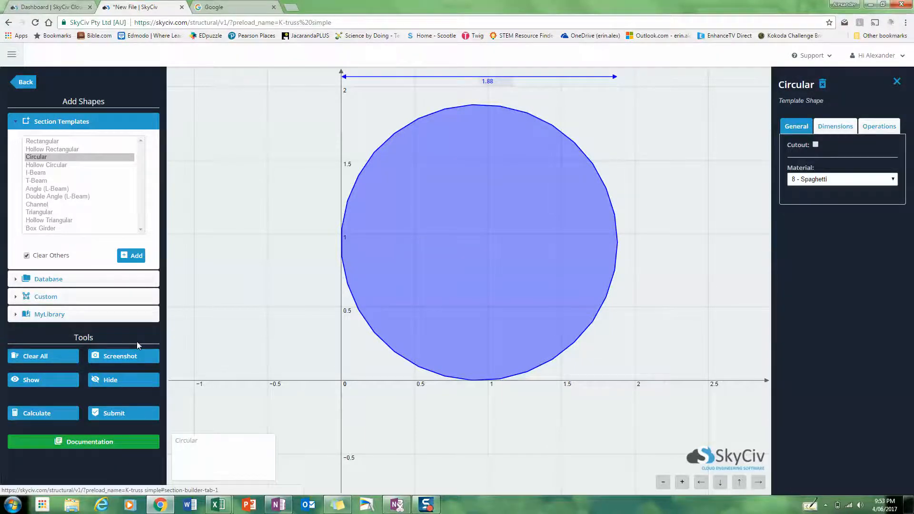
left_click(111, 414)
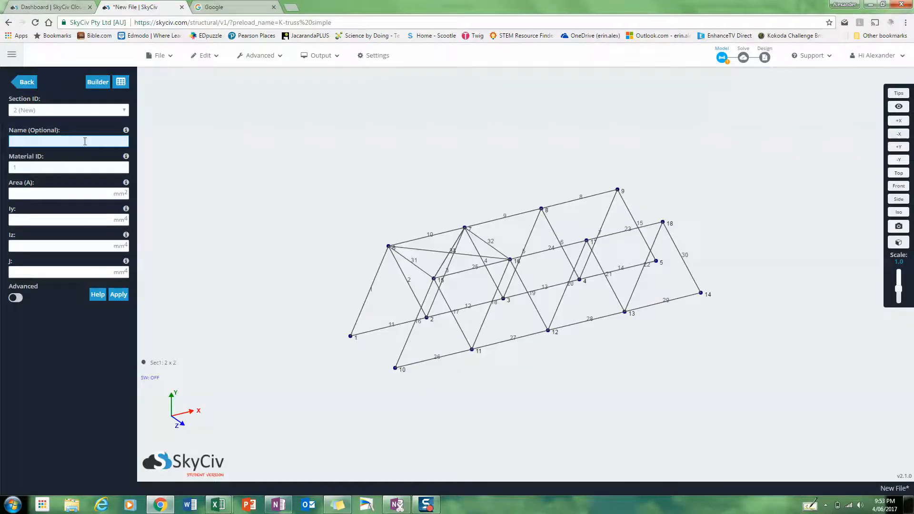
Rename section 1 to Spaghetti Section and apply the change
left_click(80, 113)
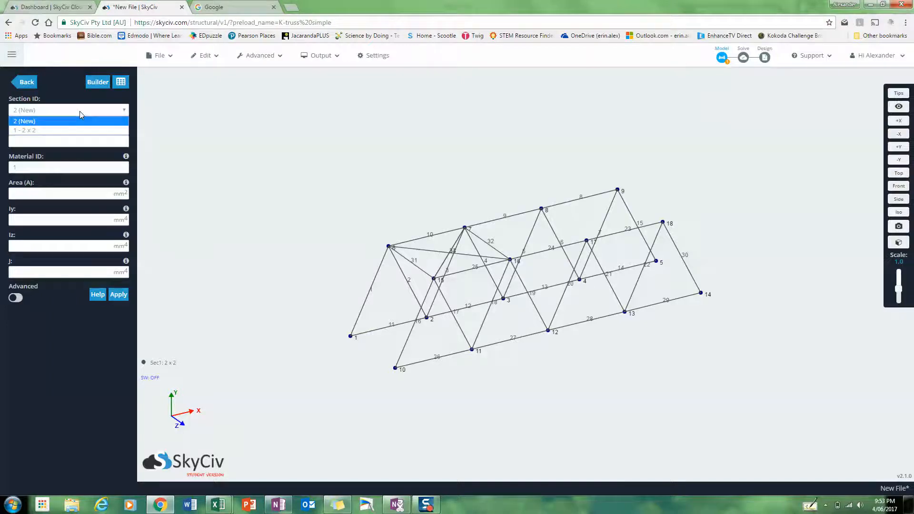
left_click(43, 130)
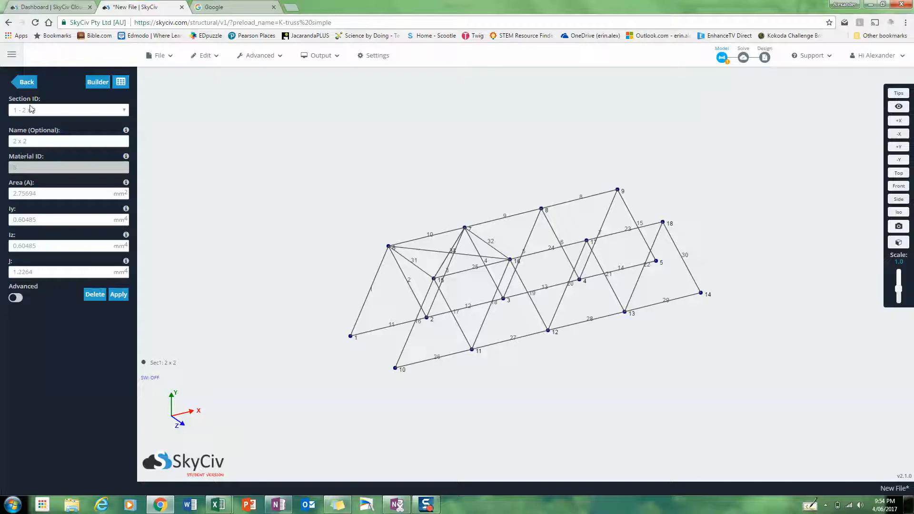
triple_click(36, 138)
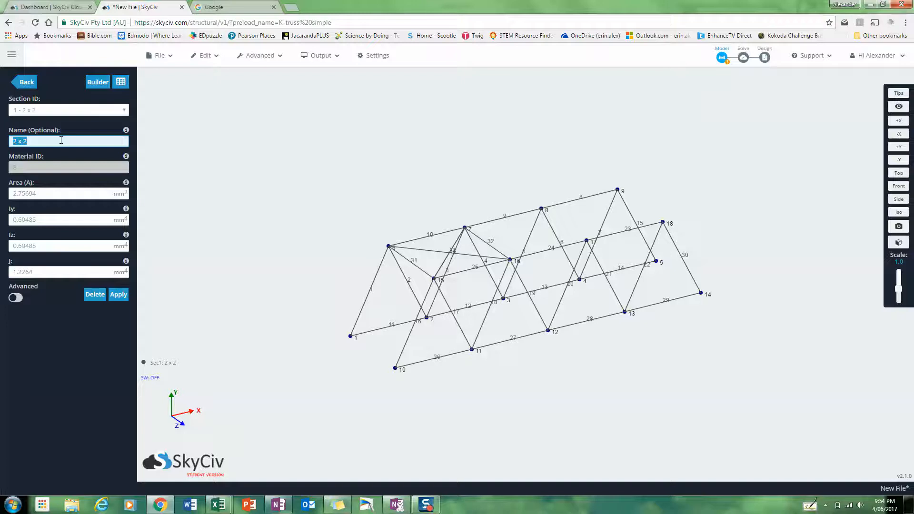
type("Spaghetti Section")
left_click(118, 294)
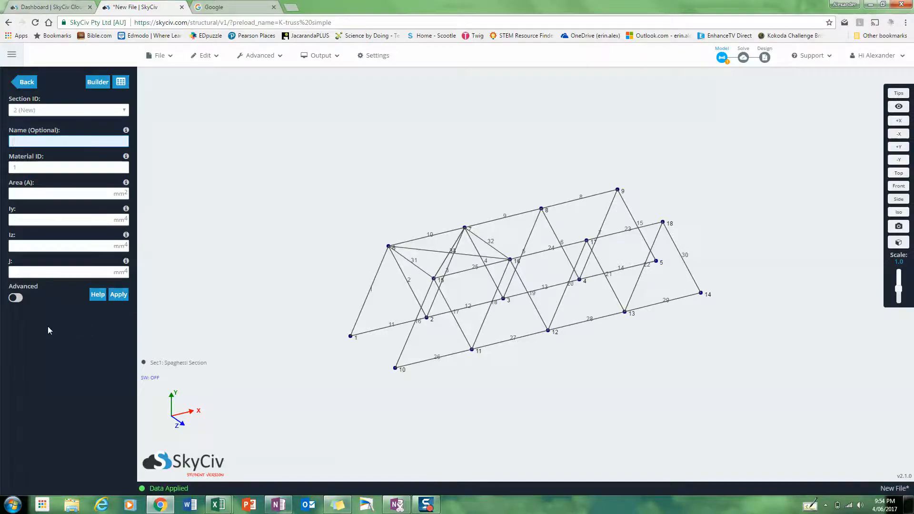
Check the saved properties of Spaghetti Section and the section ID used for new members
left_click(51, 114)
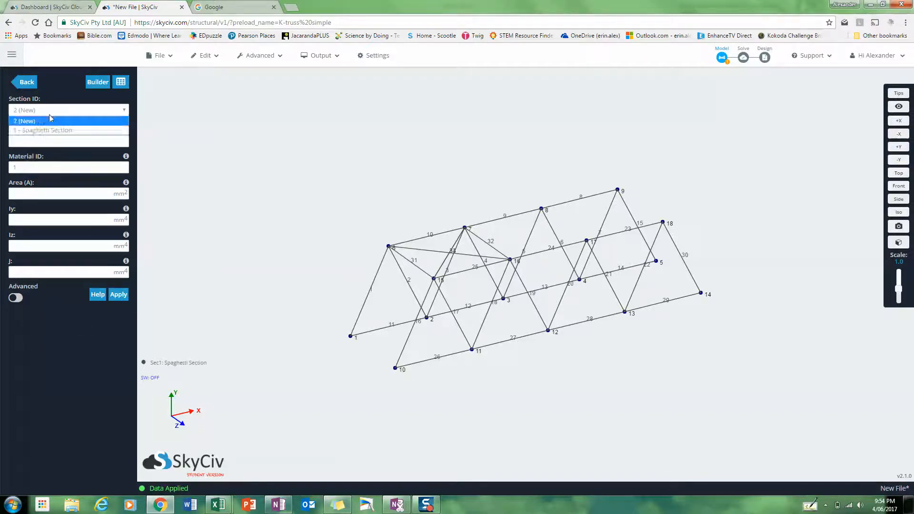
left_click(49, 129)
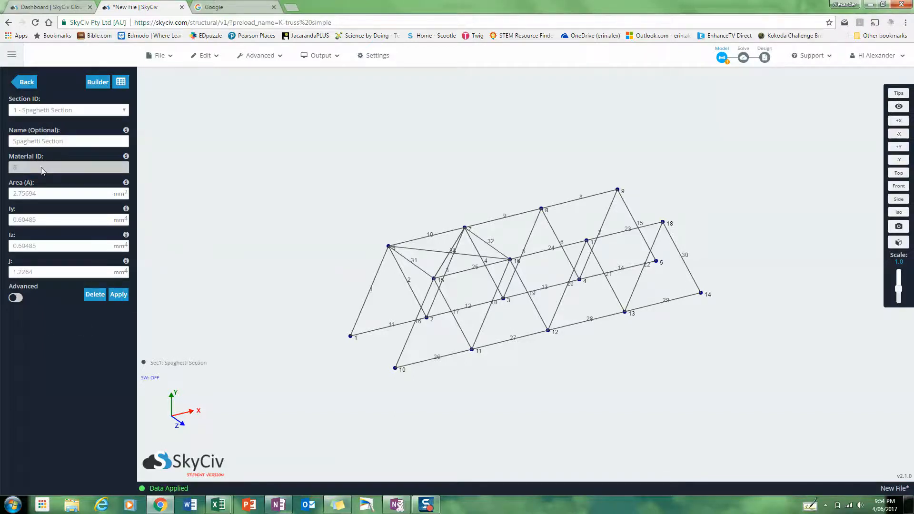
left_click(27, 84)
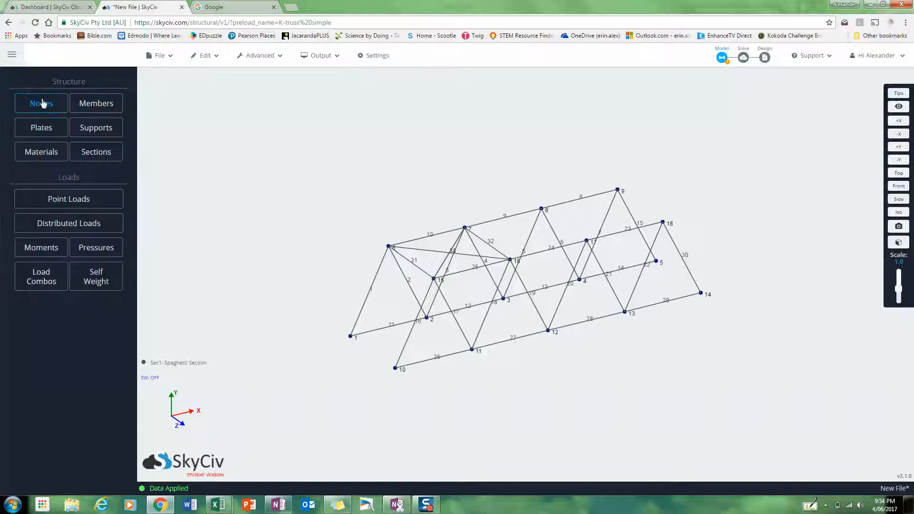
left_click(89, 103)
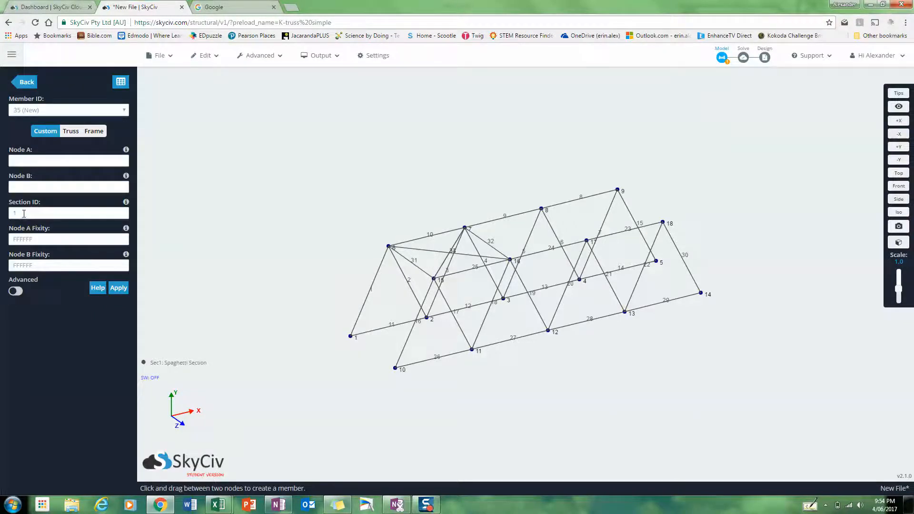
left_click(26, 83)
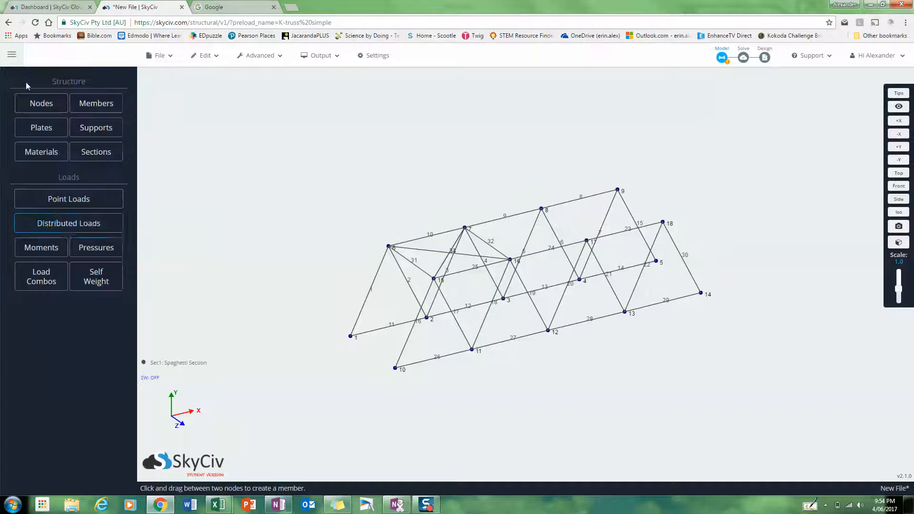
Render the truss in 3D and examine its members from several angles and distances
left_click(898, 243)
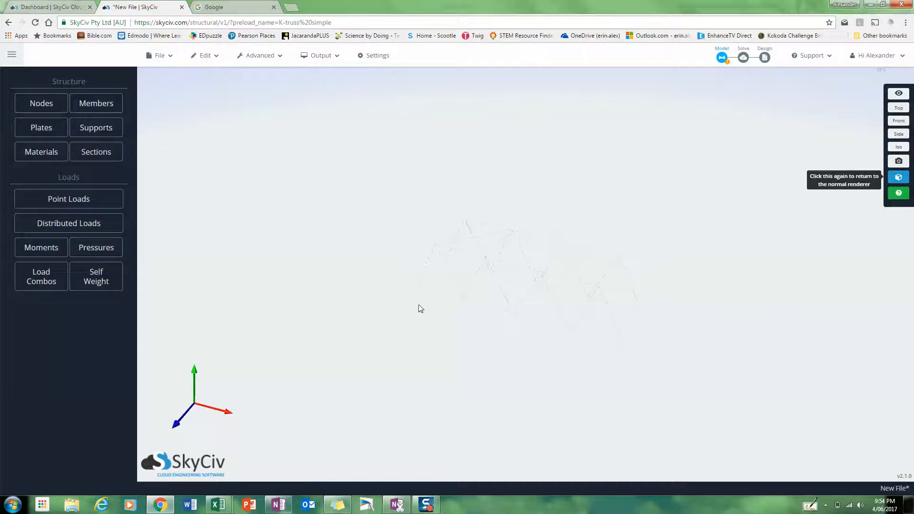
left_click_drag(420, 310, 475, 303)
scroll(481, 299, "up", 5)
scroll(480, 299, "up", 5)
scroll(480, 299, "down", 5)
scroll(481, 299, "up", 2)
left_click_drag(426, 337, 386, 349)
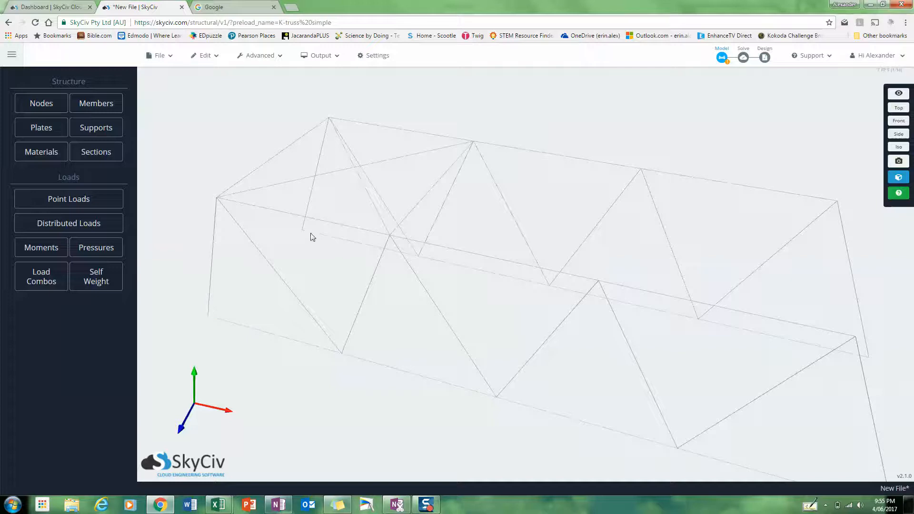
mouse_move(312, 284)
left_mouse_down()
mouse_move(404, 308)
mouse_move(438, 275)
mouse_move(438, 238)
mouse_move(399, 270)
mouse_move(316, 281)
mouse_move(308, 273)
left_mouse_up()
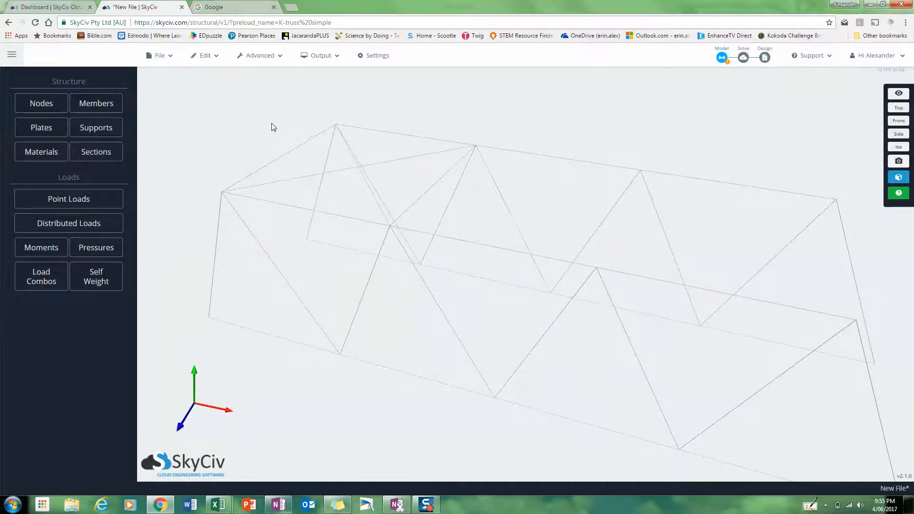
Save the model under the file name Simple
left_click(168, 62)
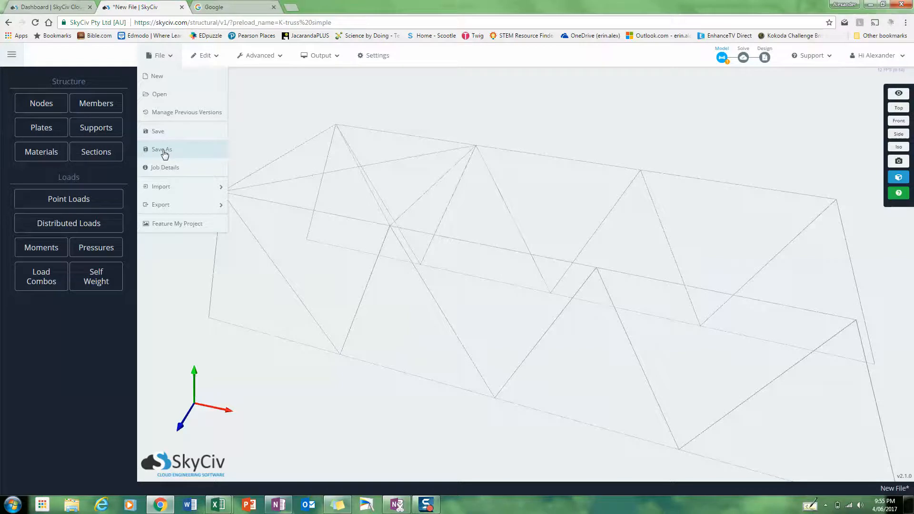
left_click(164, 136)
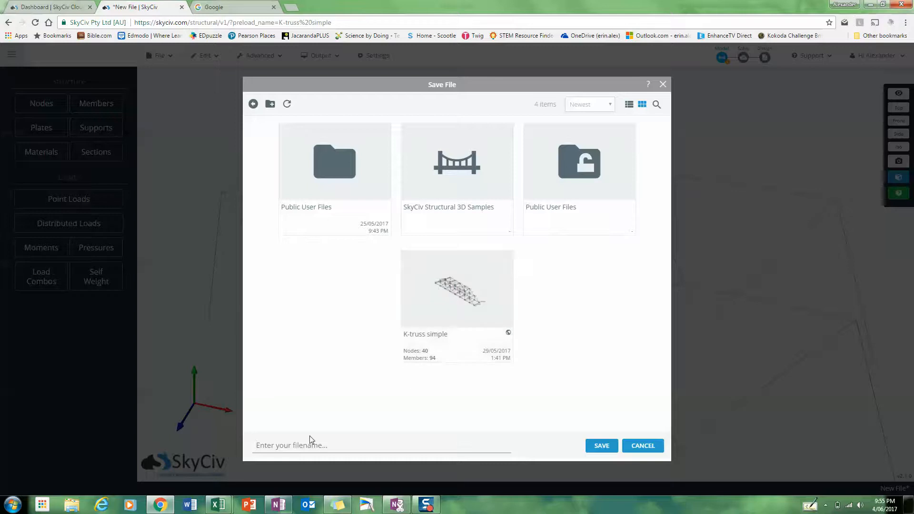
type("Simple")
left_click(601, 446)
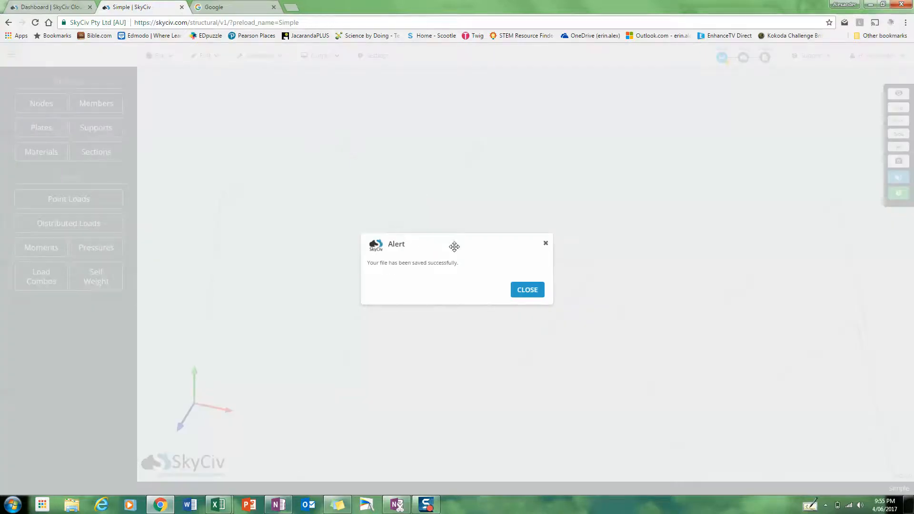
left_click(523, 289)
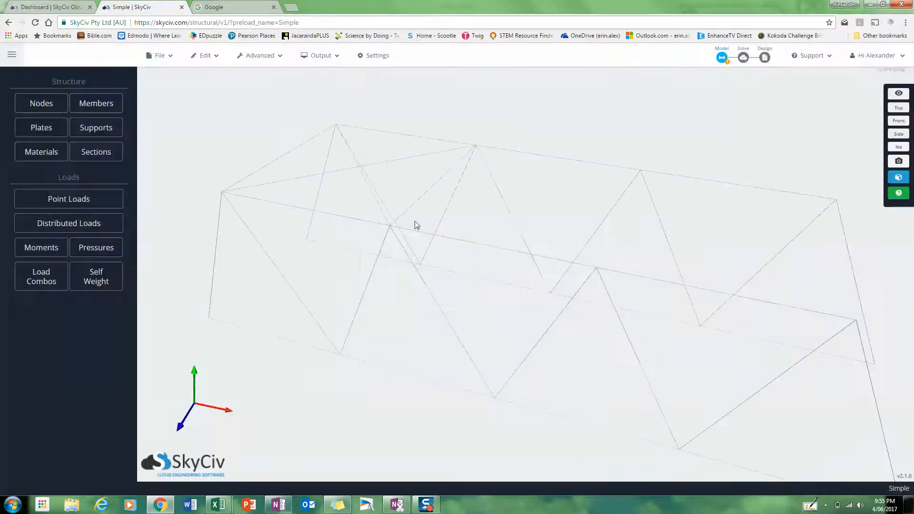
Open the saved K-truss simple model
left_click(161, 55)
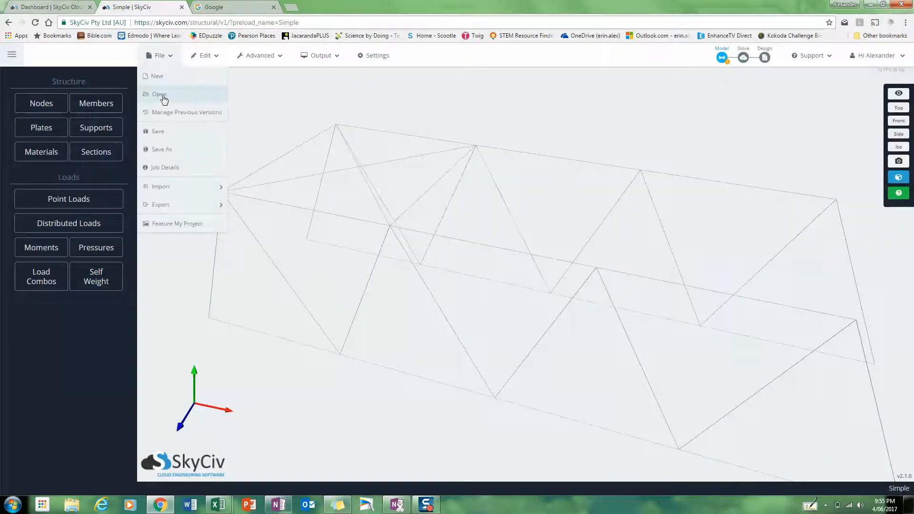
left_click(163, 96)
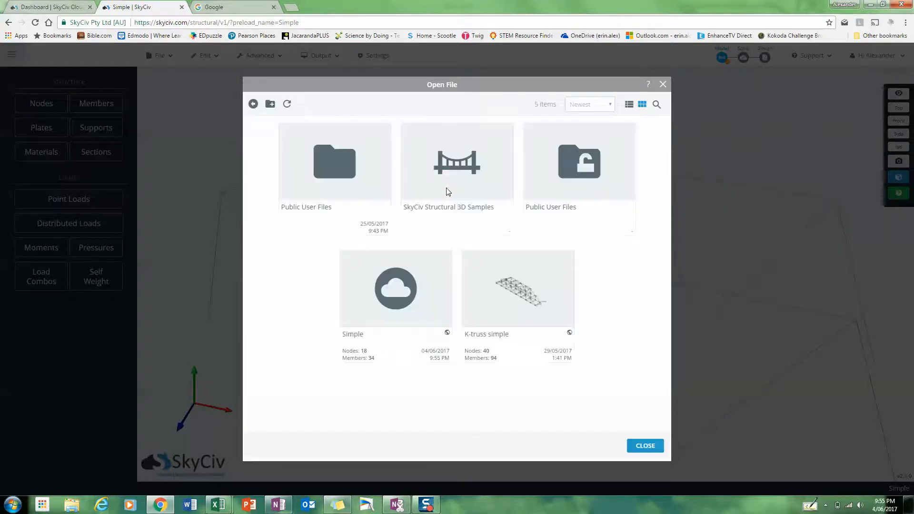
left_click(540, 305)
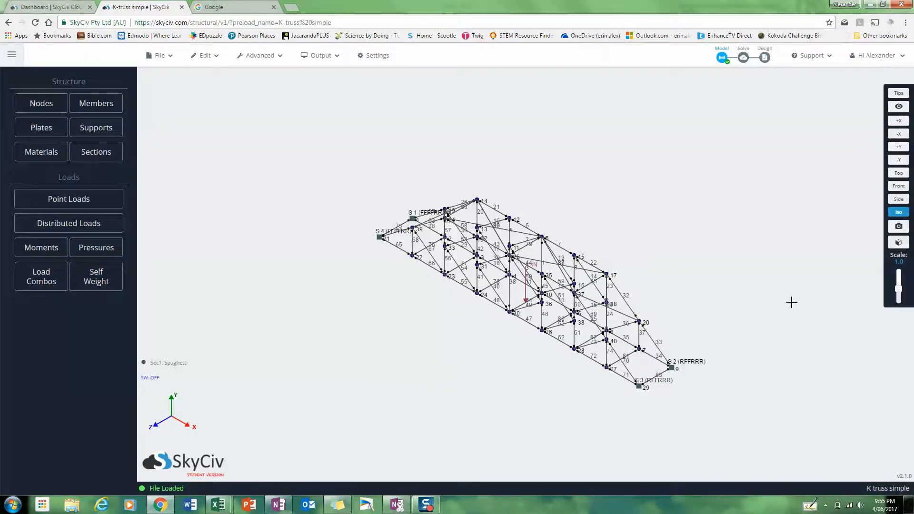
Render the K-truss bridge in 3D and examine its members up close from different angles
left_click(898, 242)
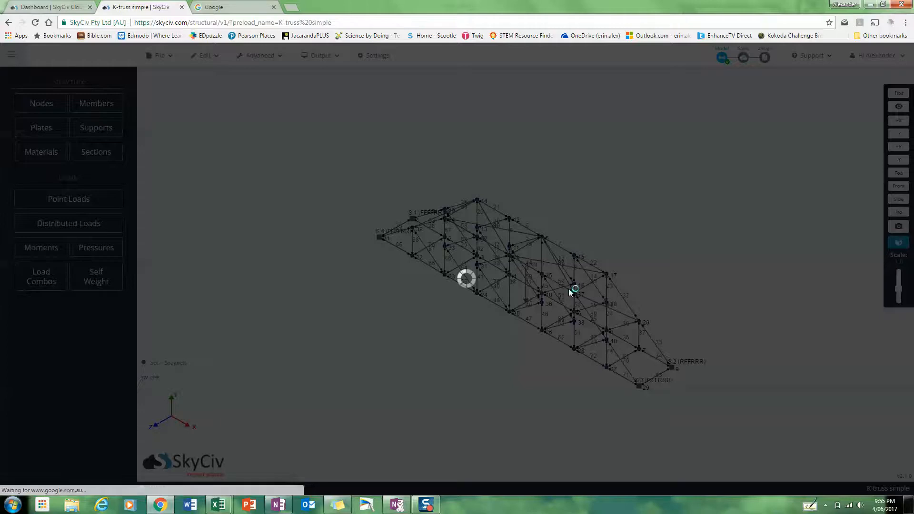
scroll(510, 281, "up", 5)
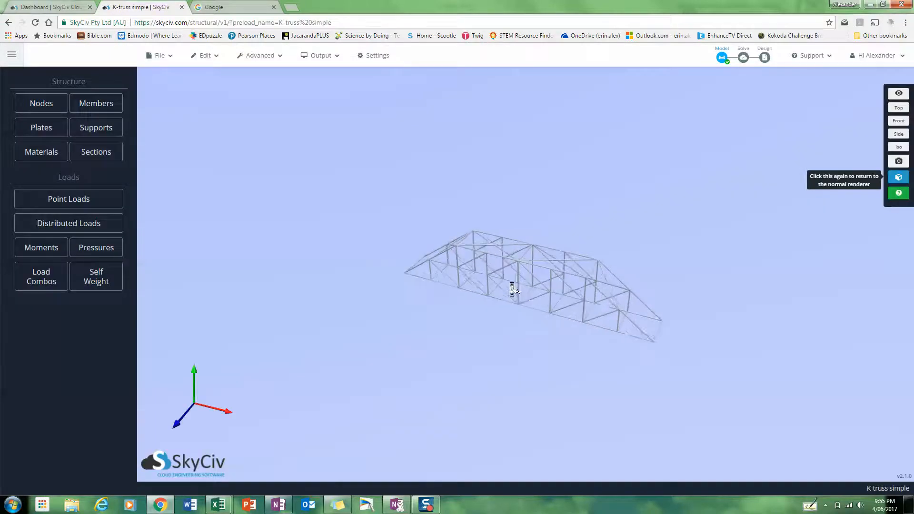
left_click_drag(489, 300, 550, 315)
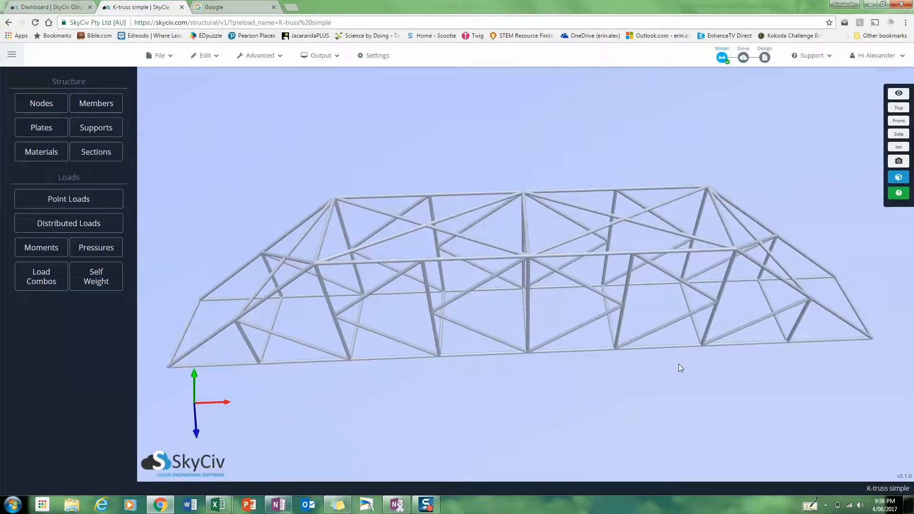
left_click_drag(478, 335, 442, 312)
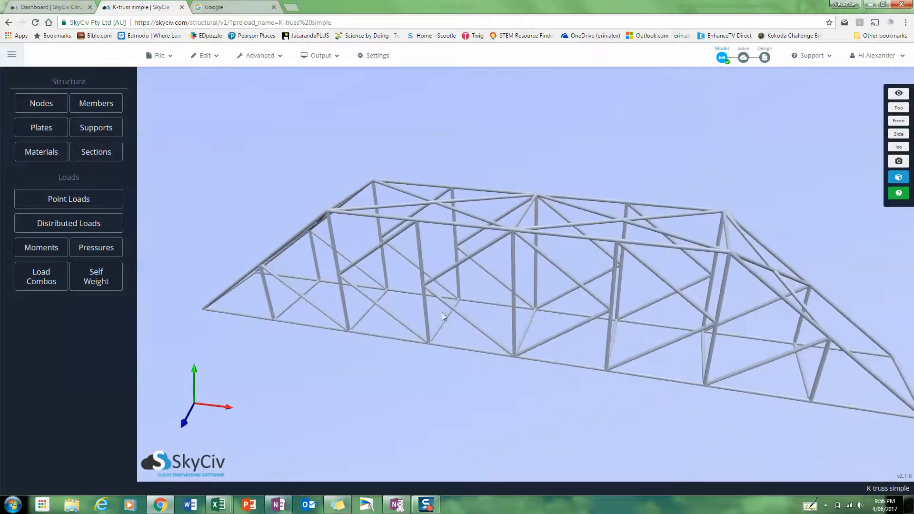
Check which materials are defined in the K-truss model
left_click(58, 157)
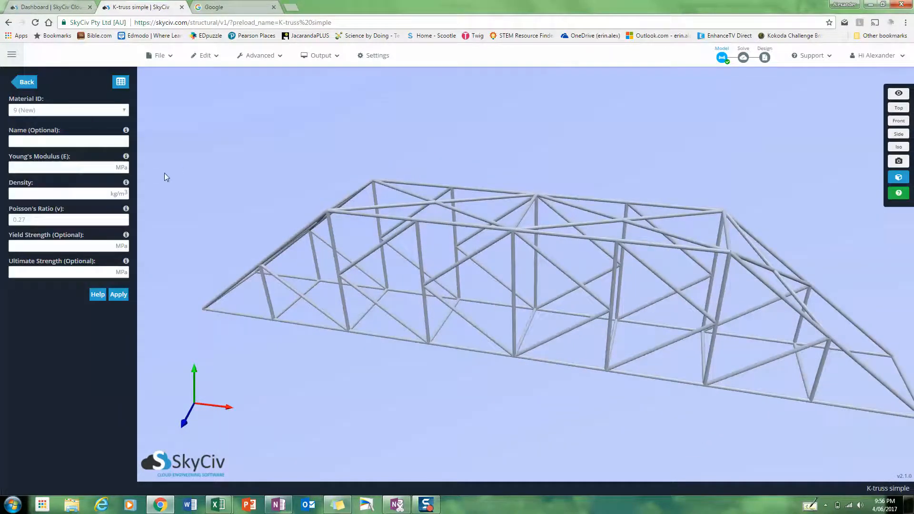
left_click(32, 111)
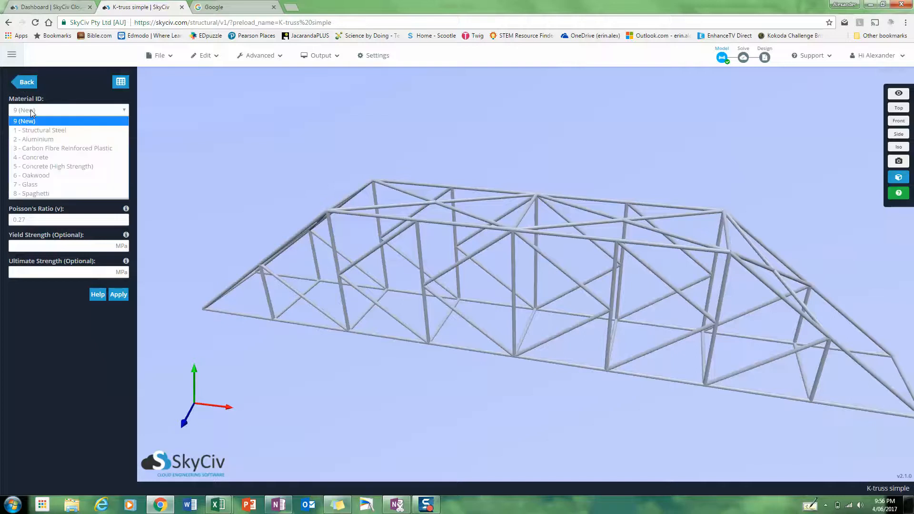
left_click(26, 81)
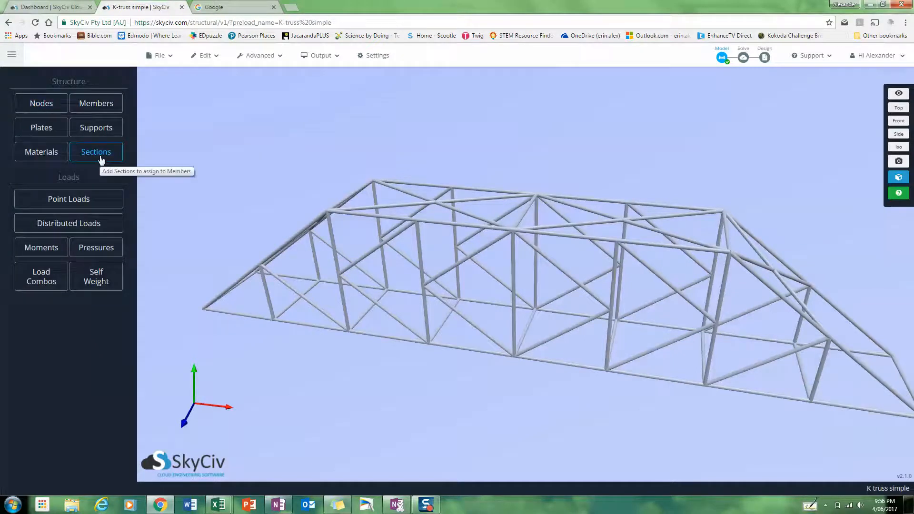
Review the K-truss model's Spaghetti section properties and its circular shape in the section builder
left_click(101, 160)
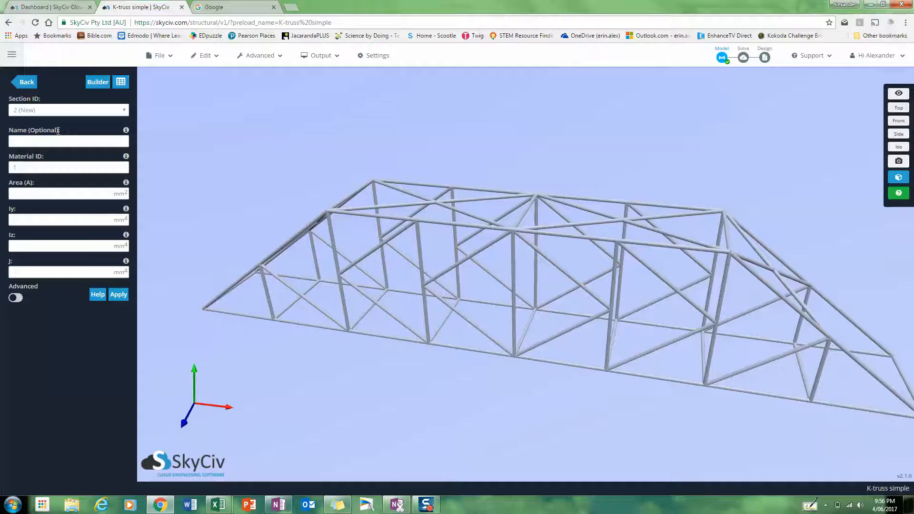
left_click(52, 113)
left_click(49, 129)
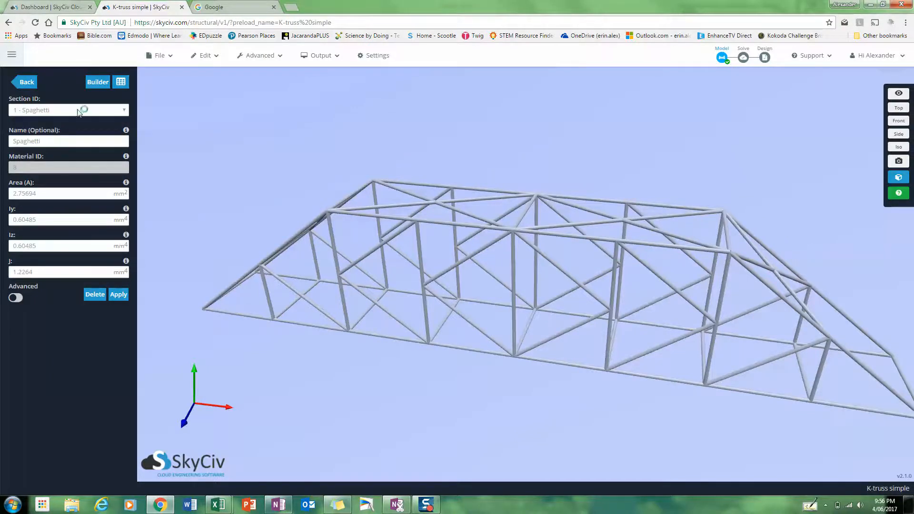
left_click(106, 88)
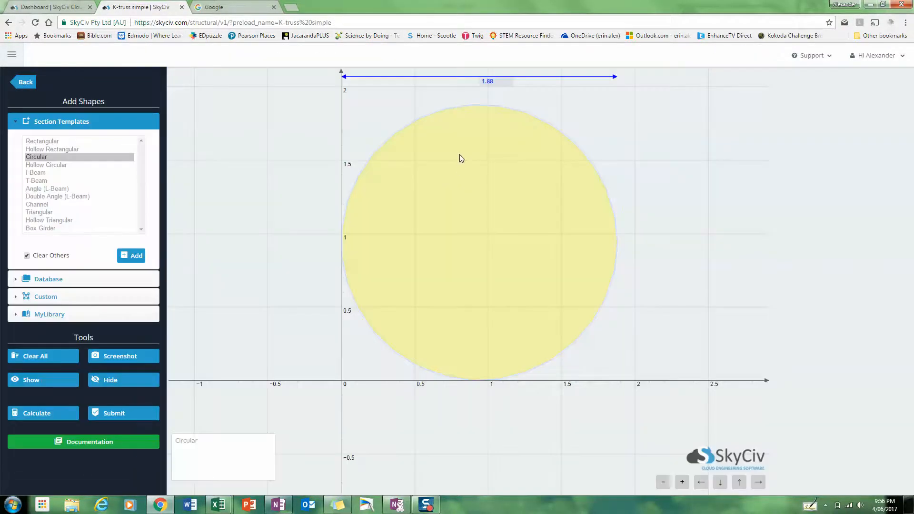
left_click(26, 82)
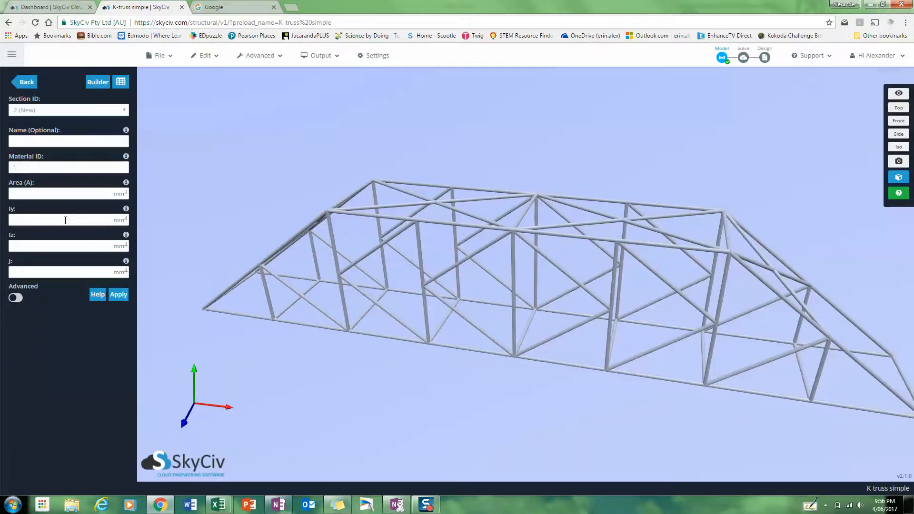
left_click(26, 82)
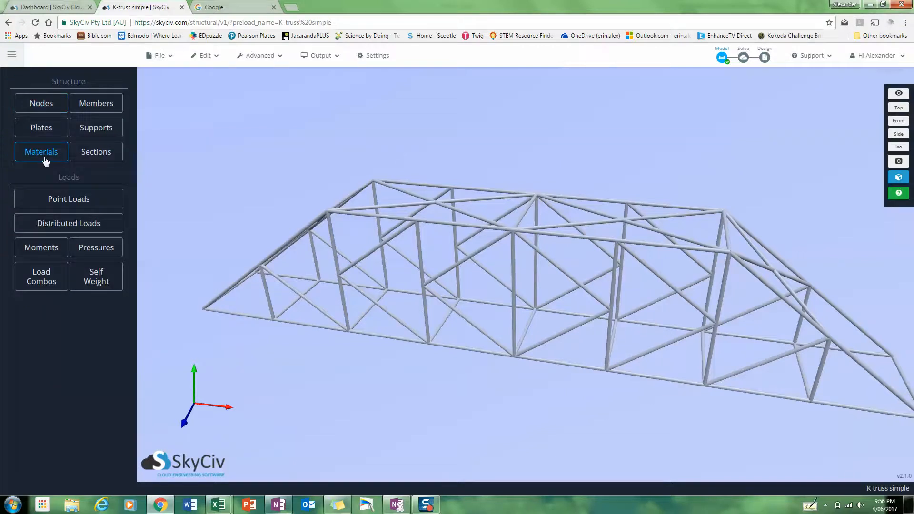
left_click(95, 153)
mouse_move(414, 373)
left_mouse_down()
mouse_move(379, 380)
mouse_move(379, 389)
mouse_move(424, 378)
mouse_move(495, 325)
mouse_move(494, 310)
mouse_move(405, 409)
mouse_move(397, 393)
mouse_move(391, 397)
mouse_move(435, 383)
mouse_move(501, 394)
mouse_move(390, 403)
mouse_move(403, 379)
left_mouse_up()
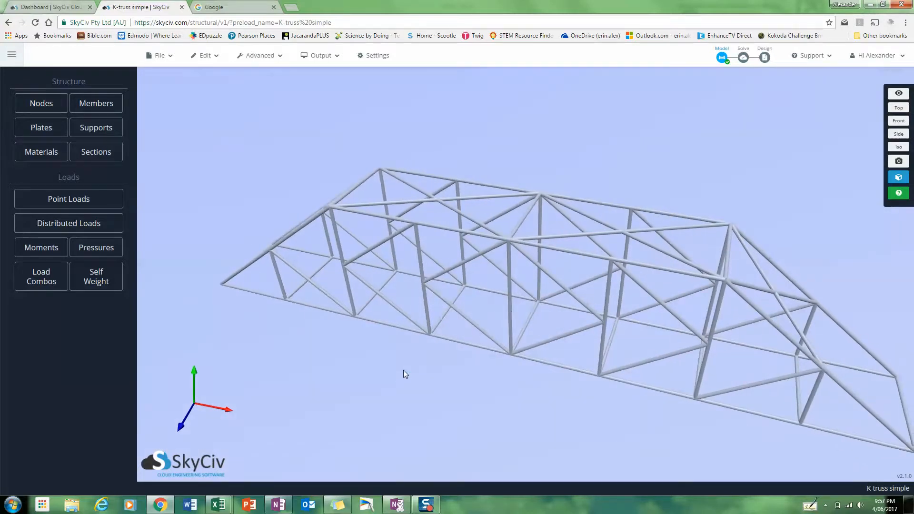